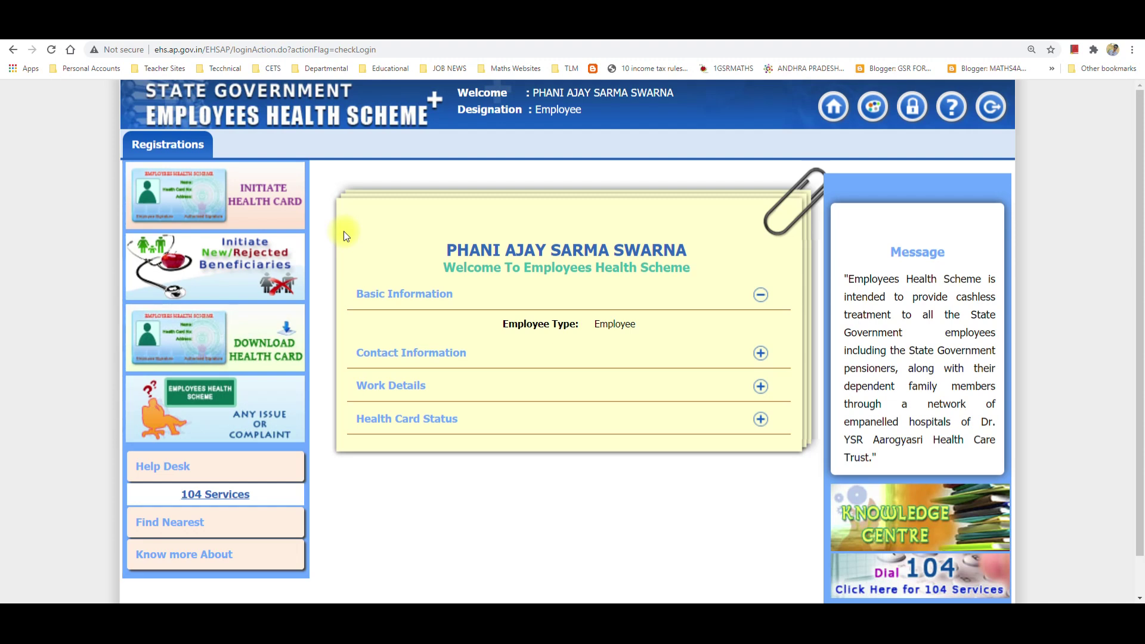
Step: Open the worklist for initiating new or rejected beneficiaries, and try removing the wife's entry but cancel the removal
mouse_move(173, 149)
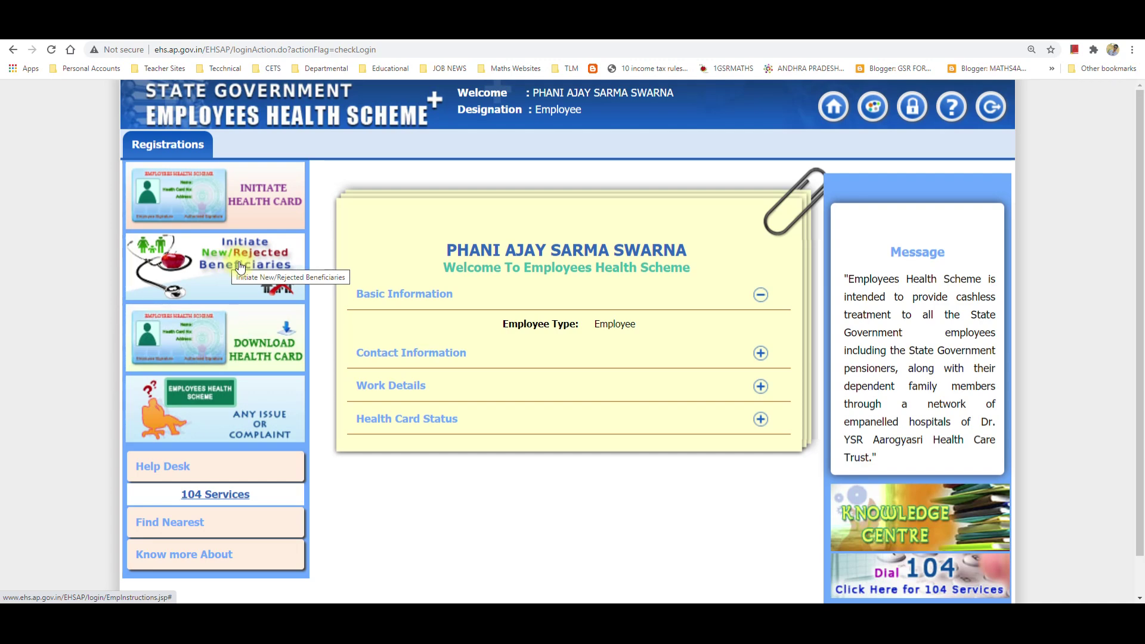
left_click(241, 266)
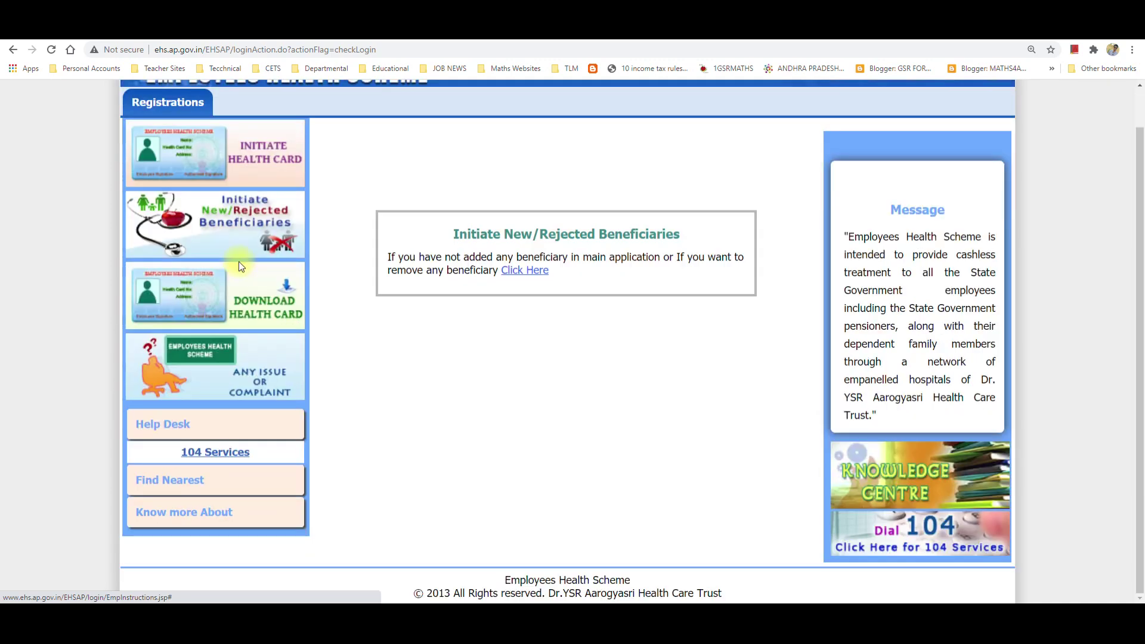
left_click(521, 270)
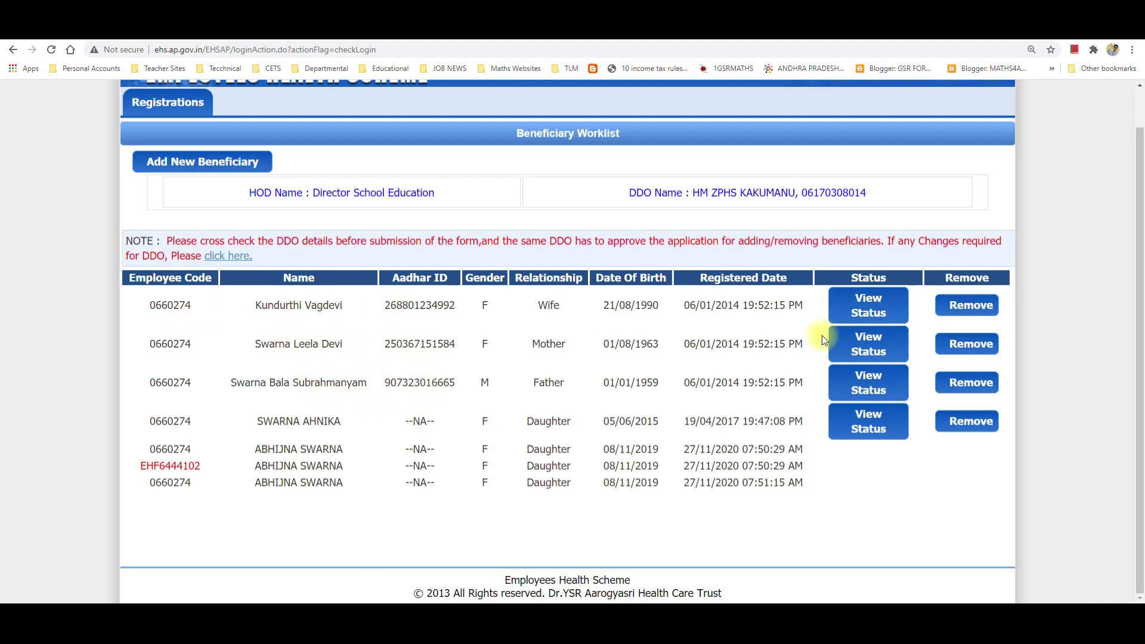
left_click(970, 308)
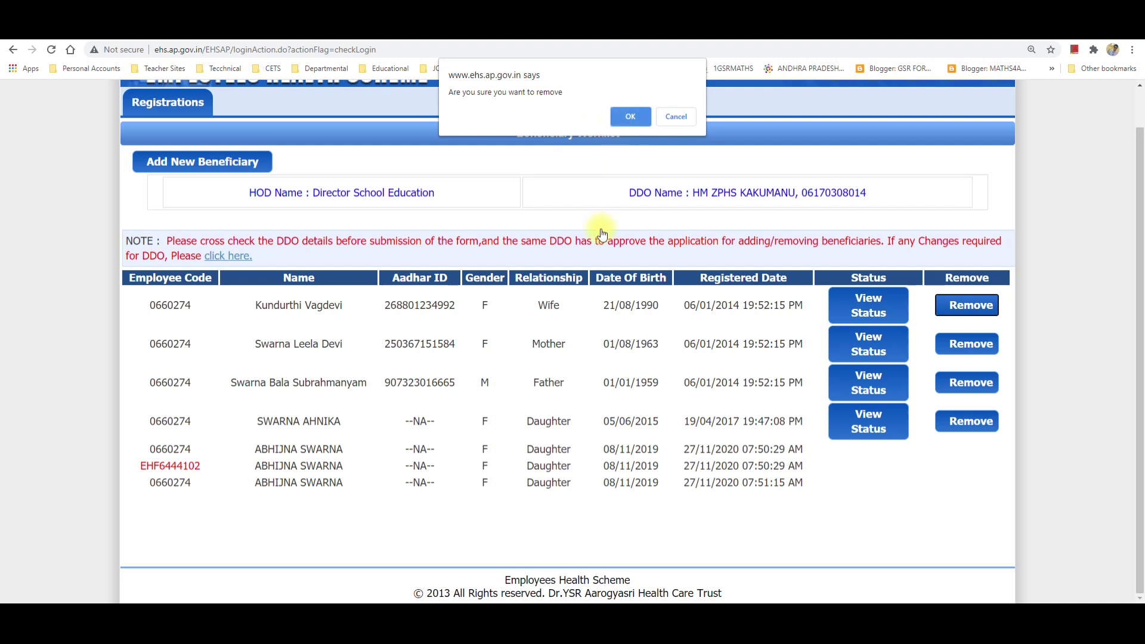
left_click(679, 120)
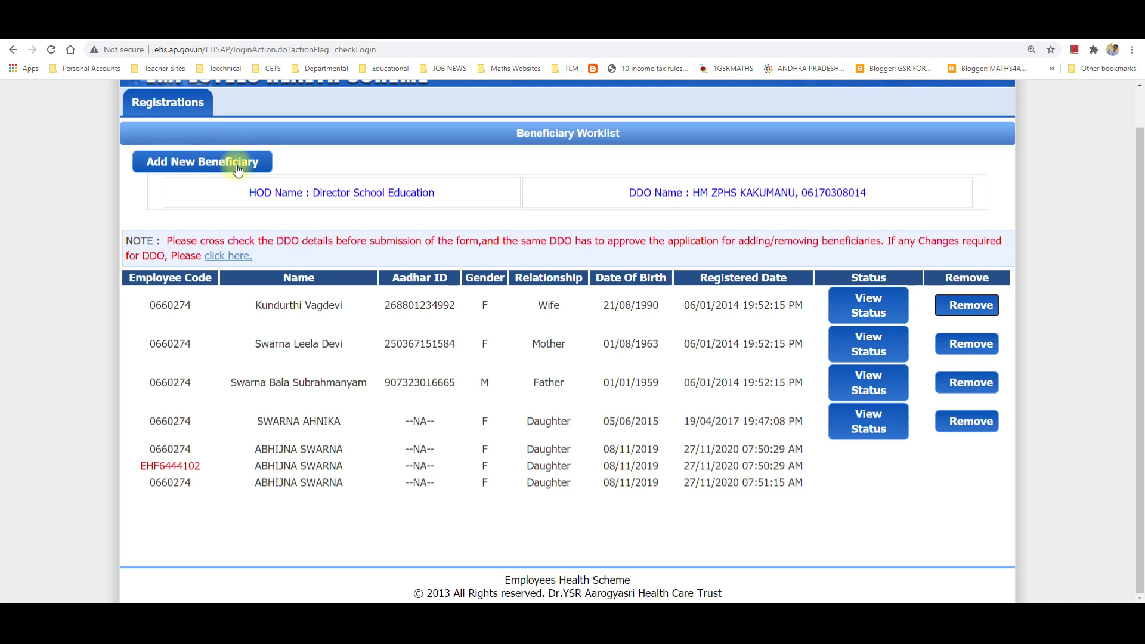
Step: Open the new beneficiary form in a maximized window and try to attach the birth certificate image from Downloads as the DOB certificate
left_click(206, 165)
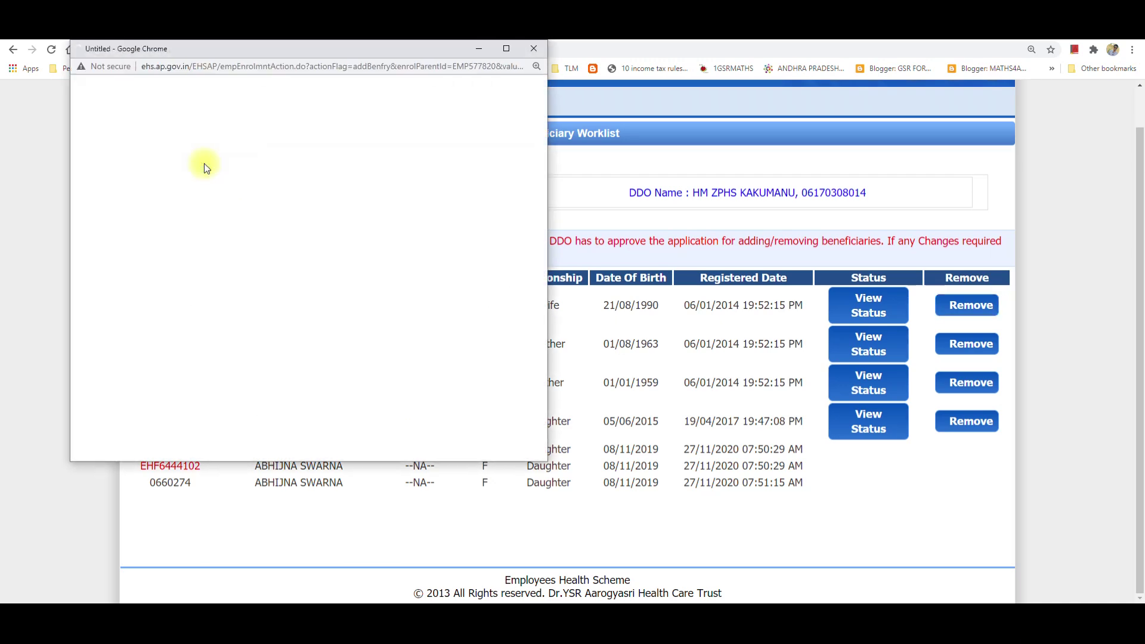
left_click(507, 48)
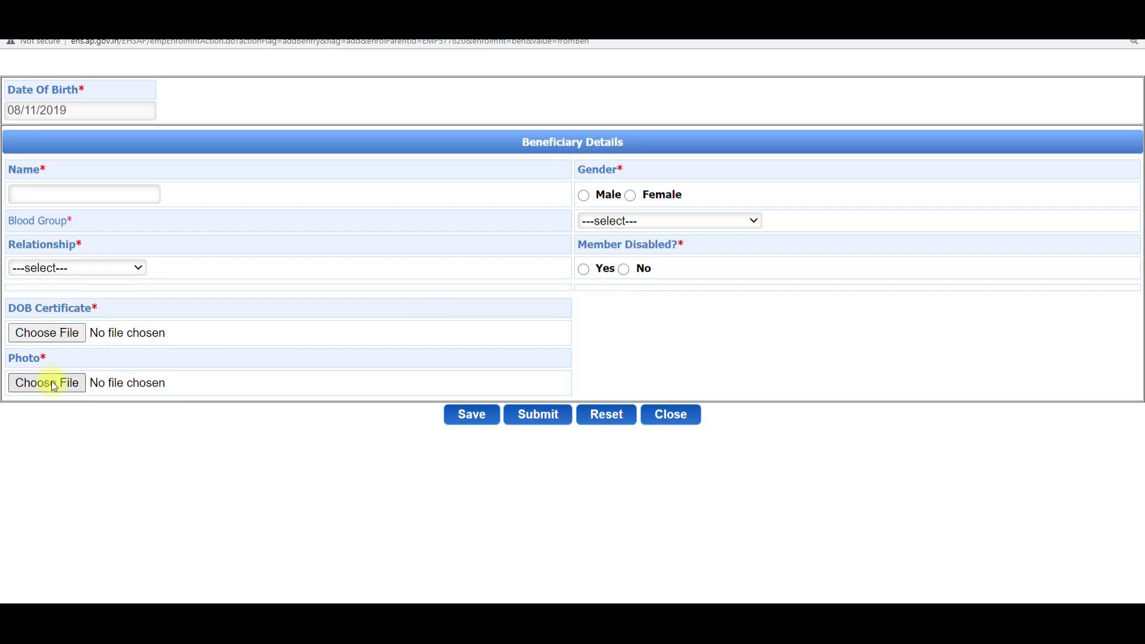
left_click(61, 338)
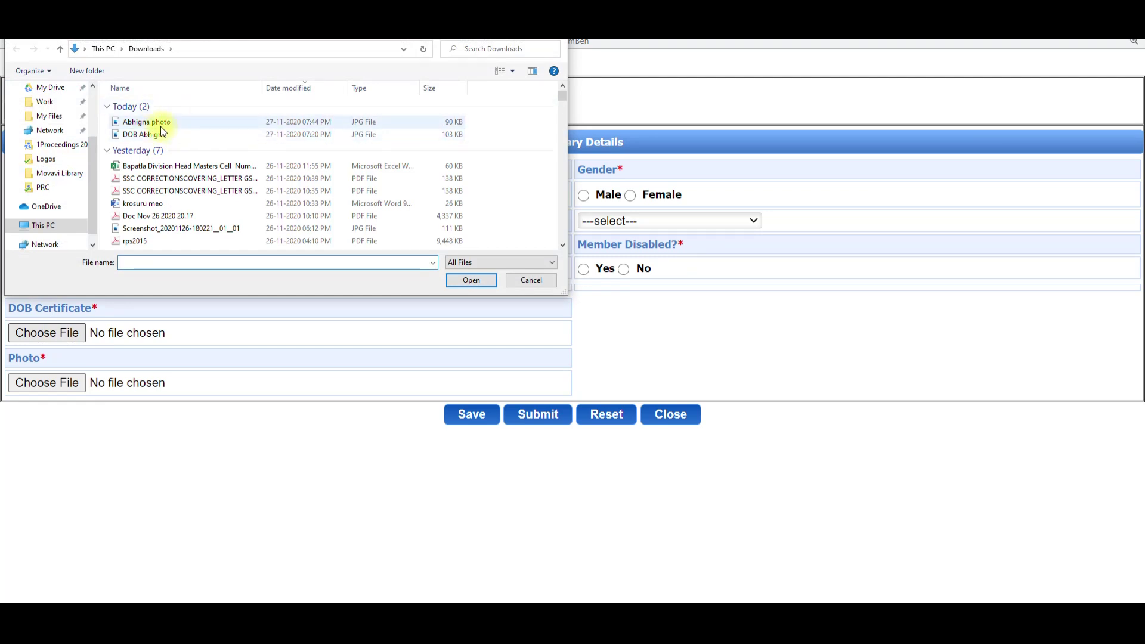
left_click(150, 135)
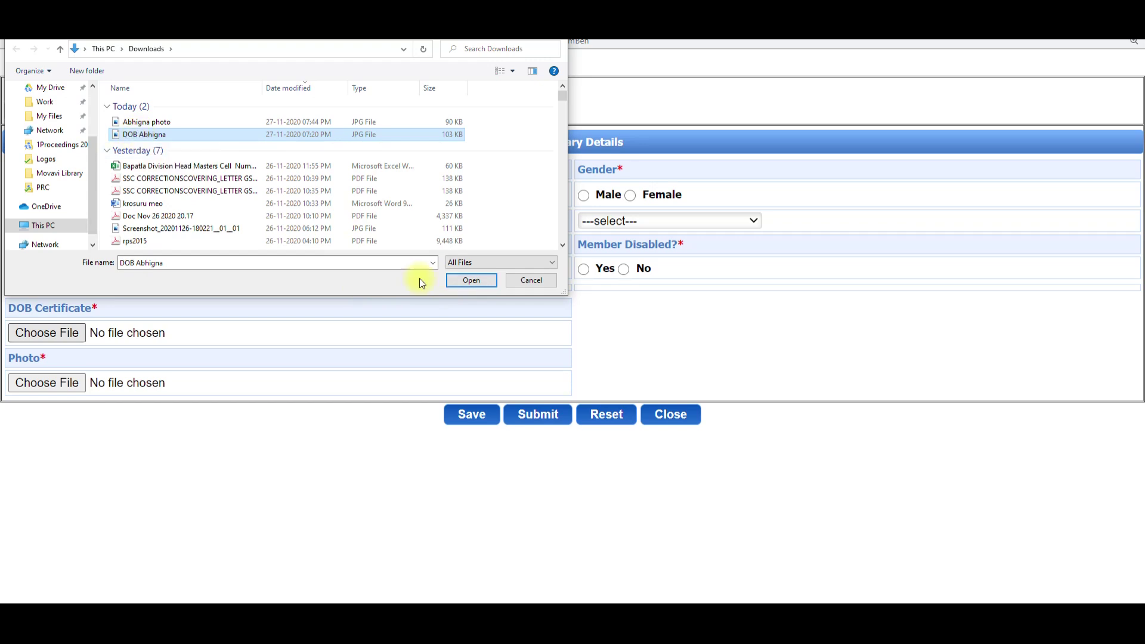
left_click(463, 281)
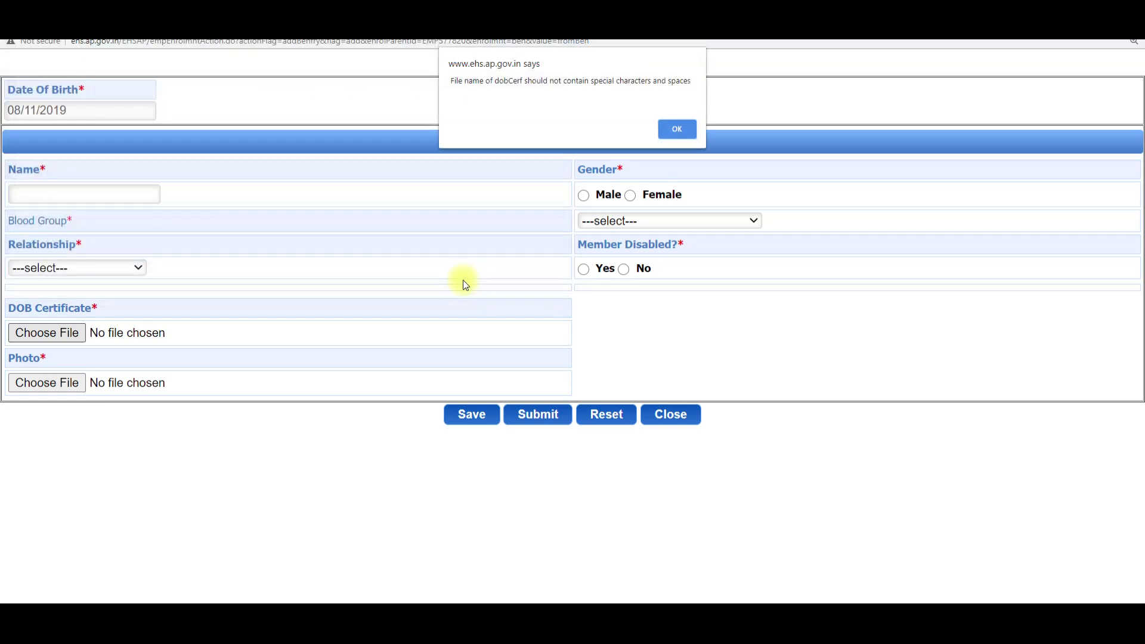
left_click(677, 130)
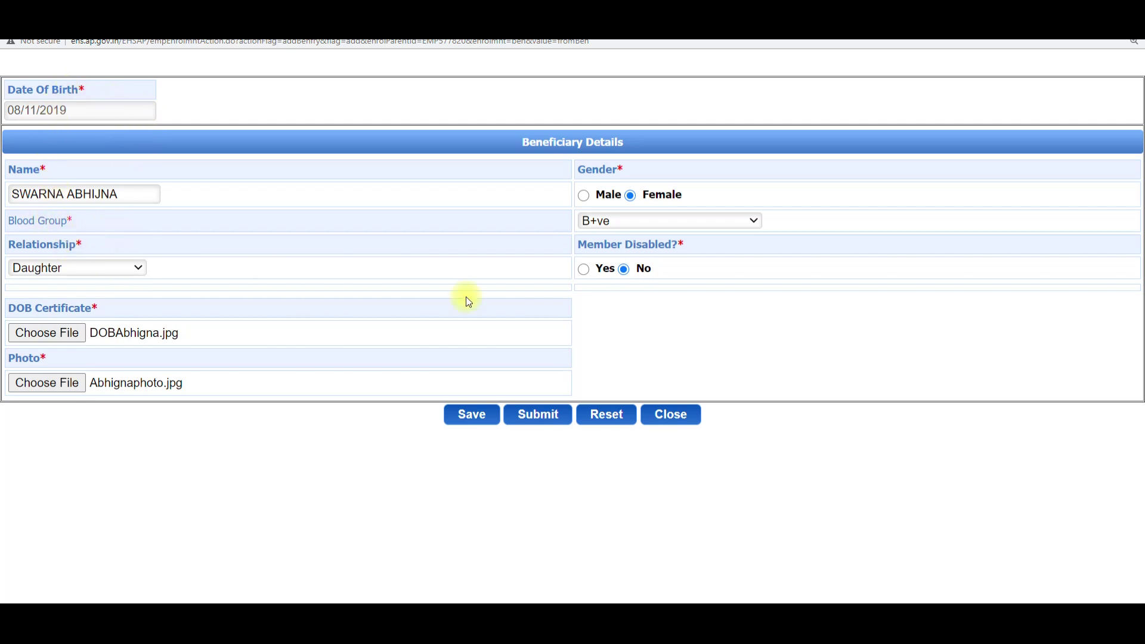
Step: Submit the completed beneficiary form for the daughter and confirm the submission
left_click(537, 413)
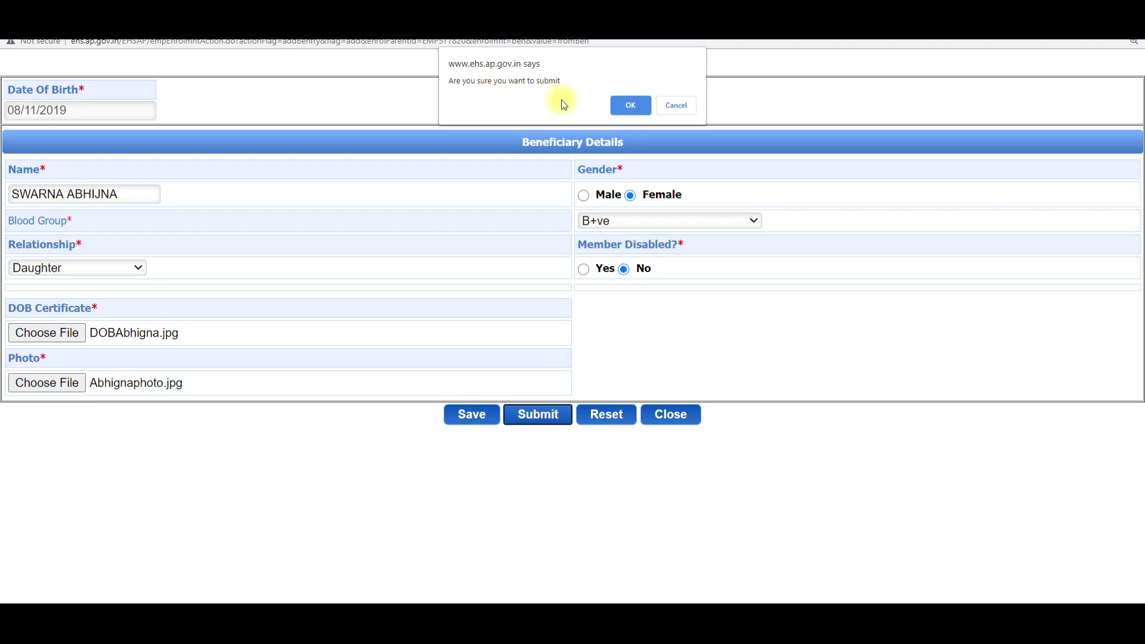
left_click(627, 105)
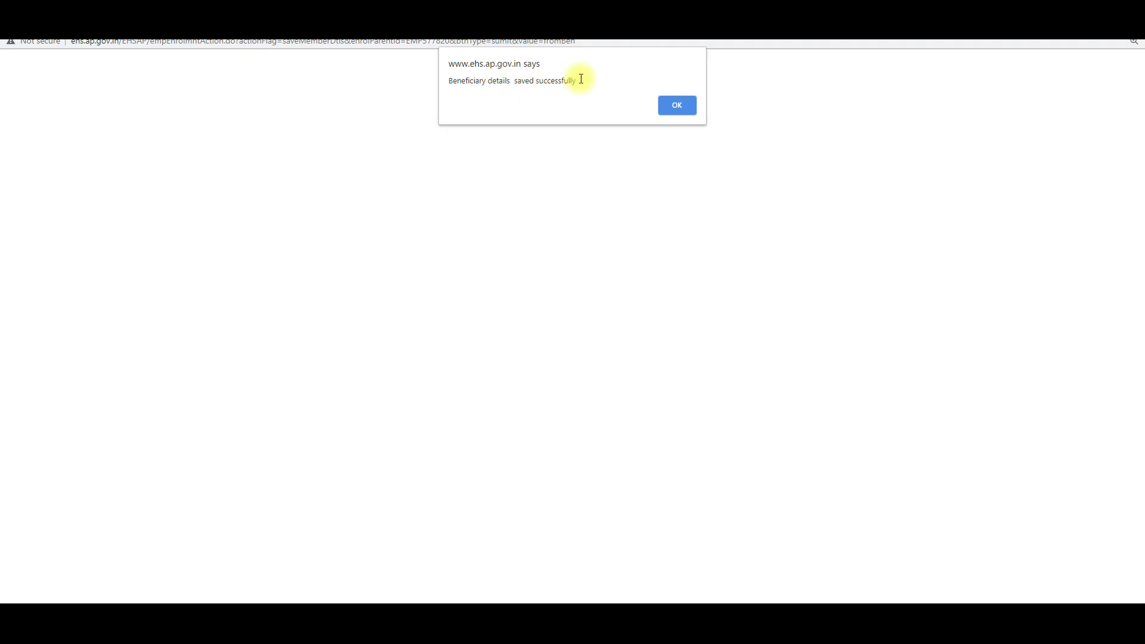
left_click(686, 107)
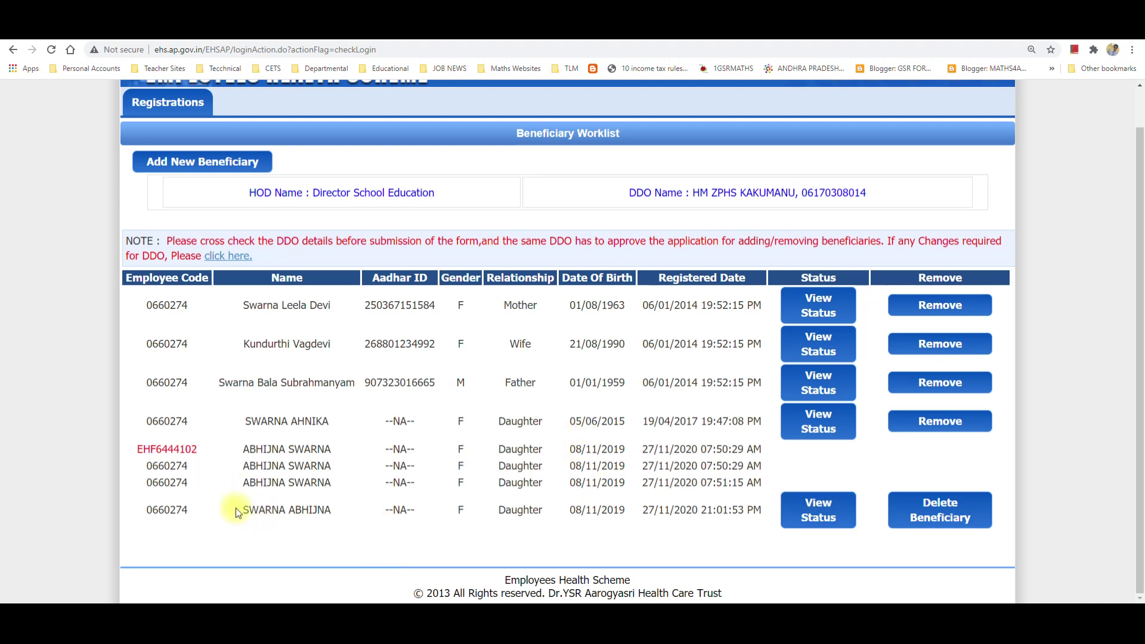
Step: Check the registration date, approval status and submitted details of the newly added daughter in the beneficiary worklist
left_click_drag(643, 510, 700, 509)
left_click(817, 513)
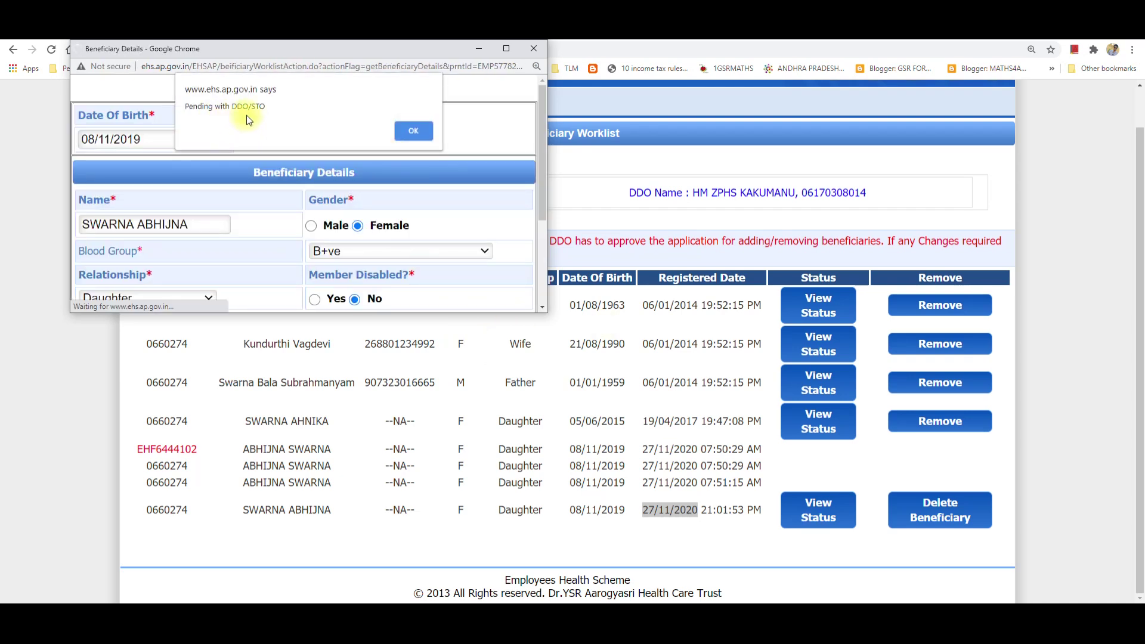
left_click(415, 129)
scroll(395, 137, "down", 2)
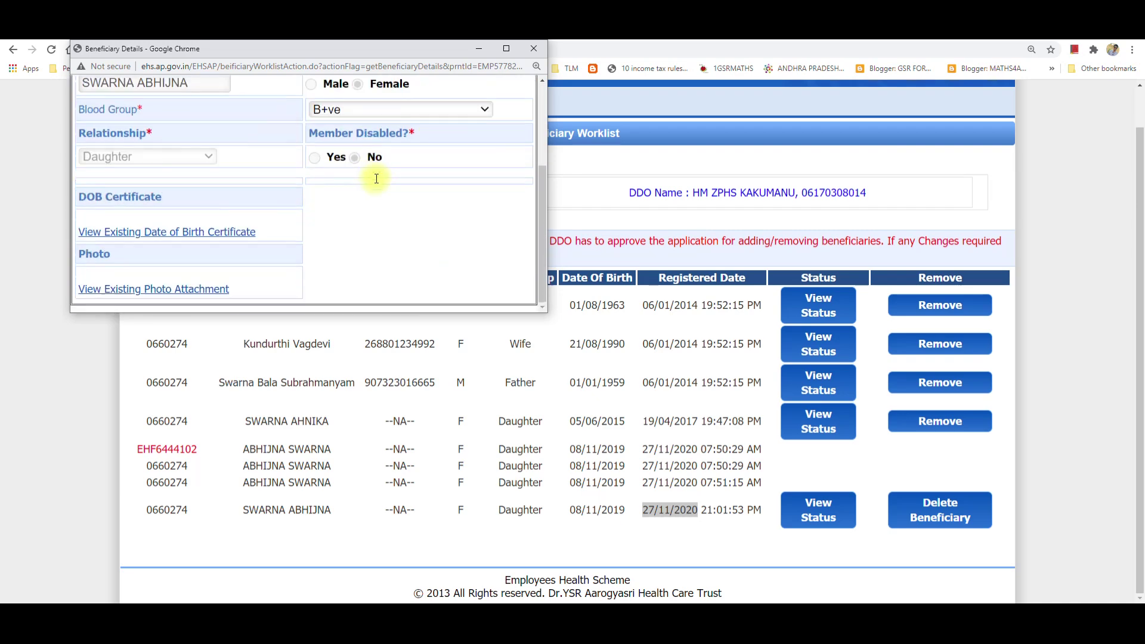
scroll(161, 233, "up", 2)
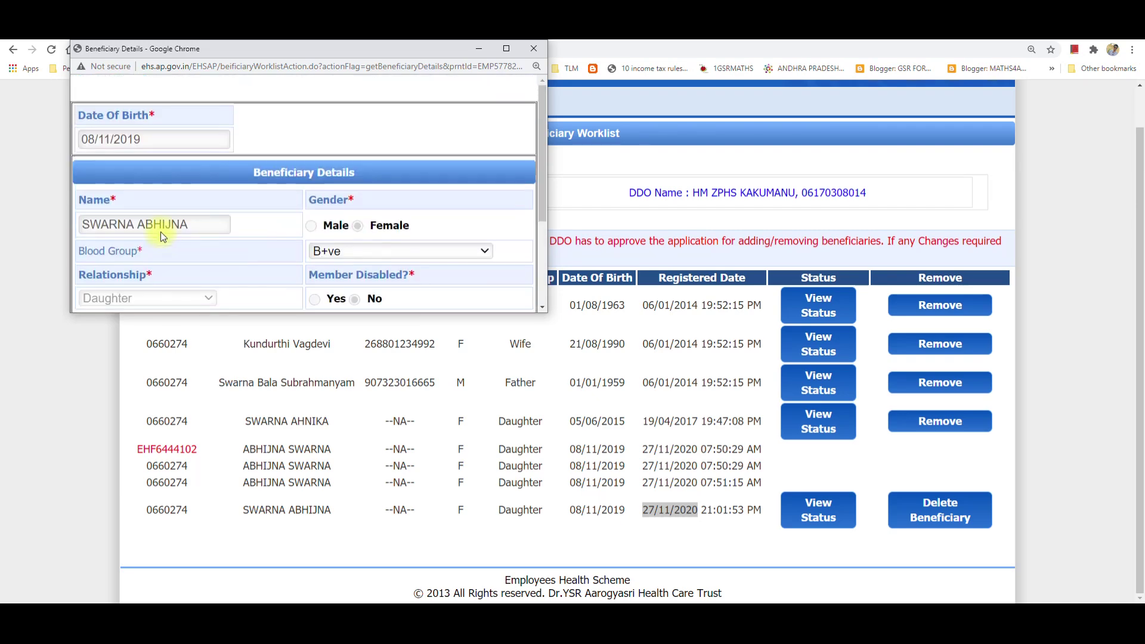
scroll(163, 234, "down", 2)
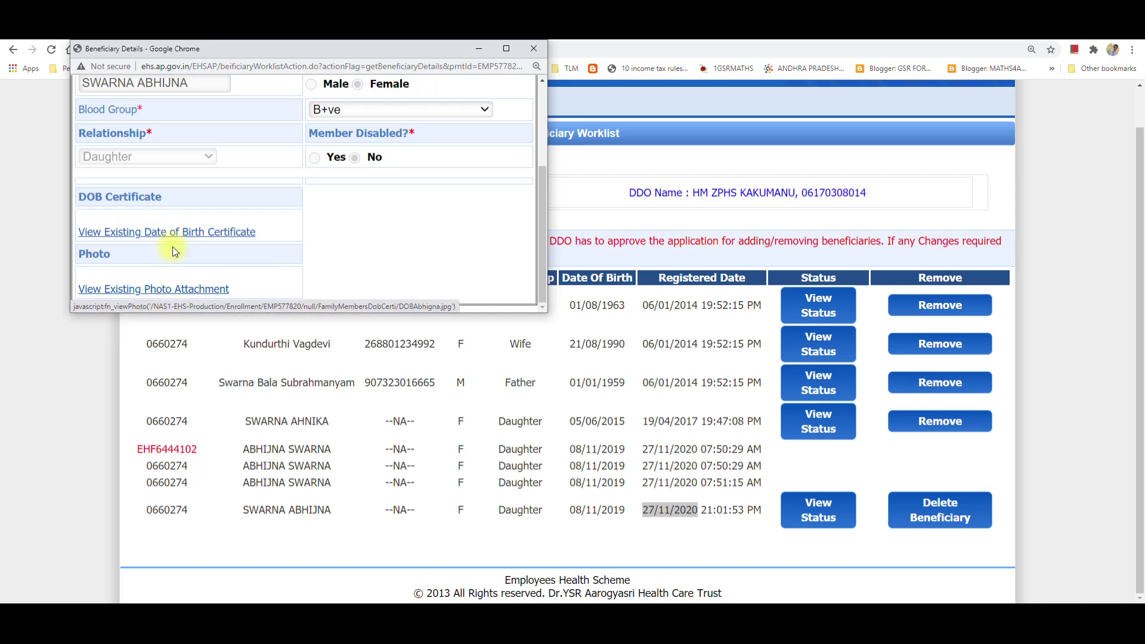
scroll(442, 155, "up", 2)
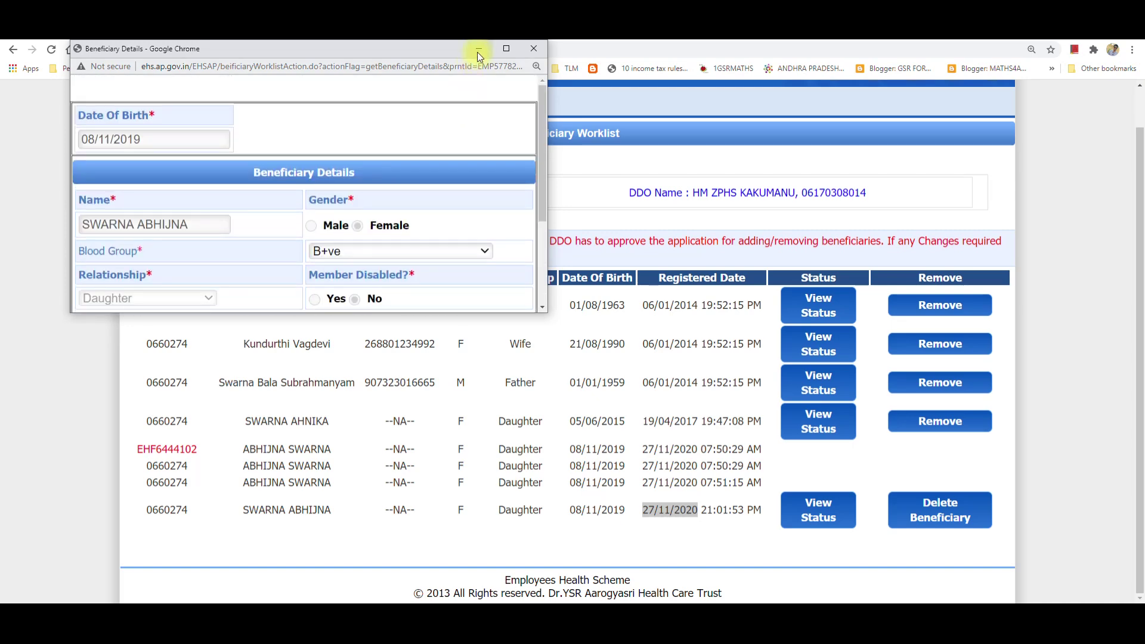
left_click(533, 48)
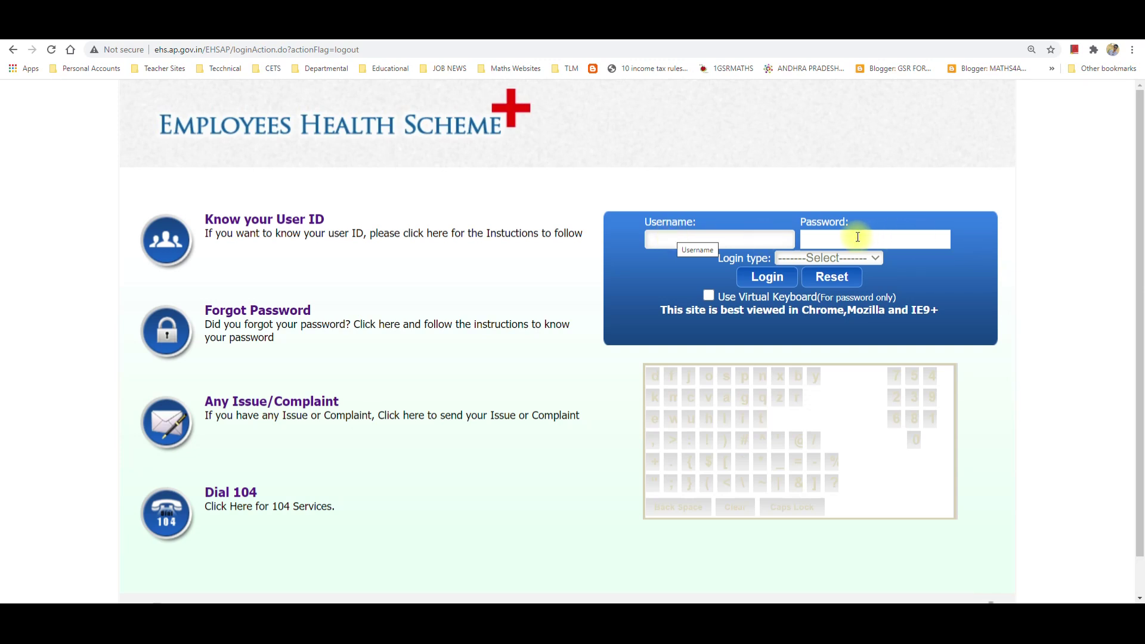
Step: Set the login type to sign in to the DDO account and open the Employee Beneficiary Worklist
left_click(829, 257)
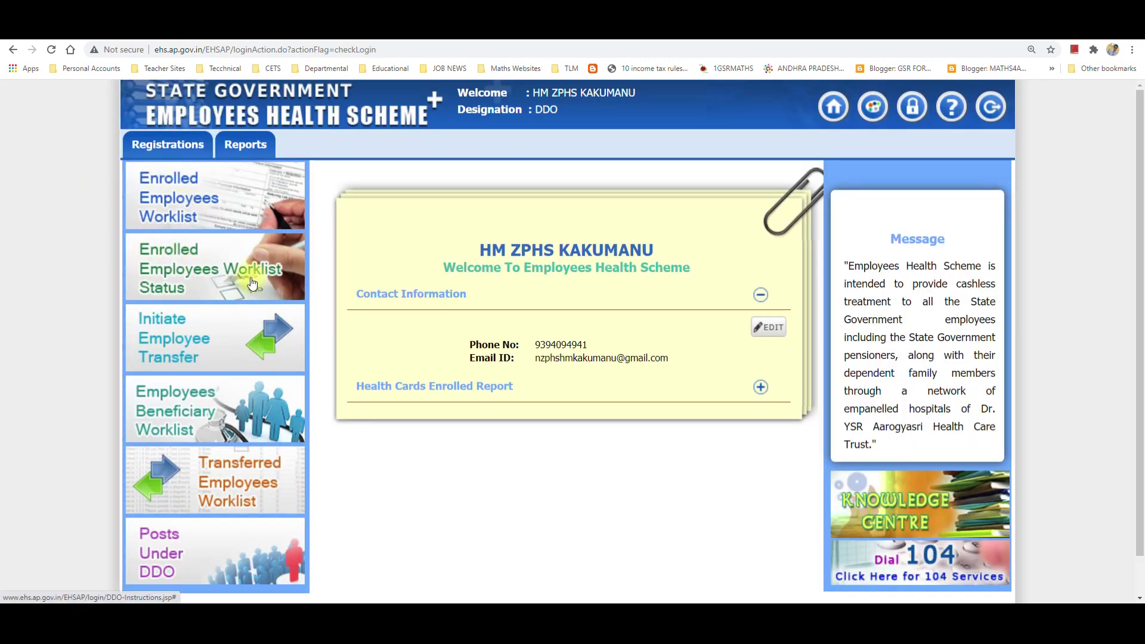
mouse_move(164, 145)
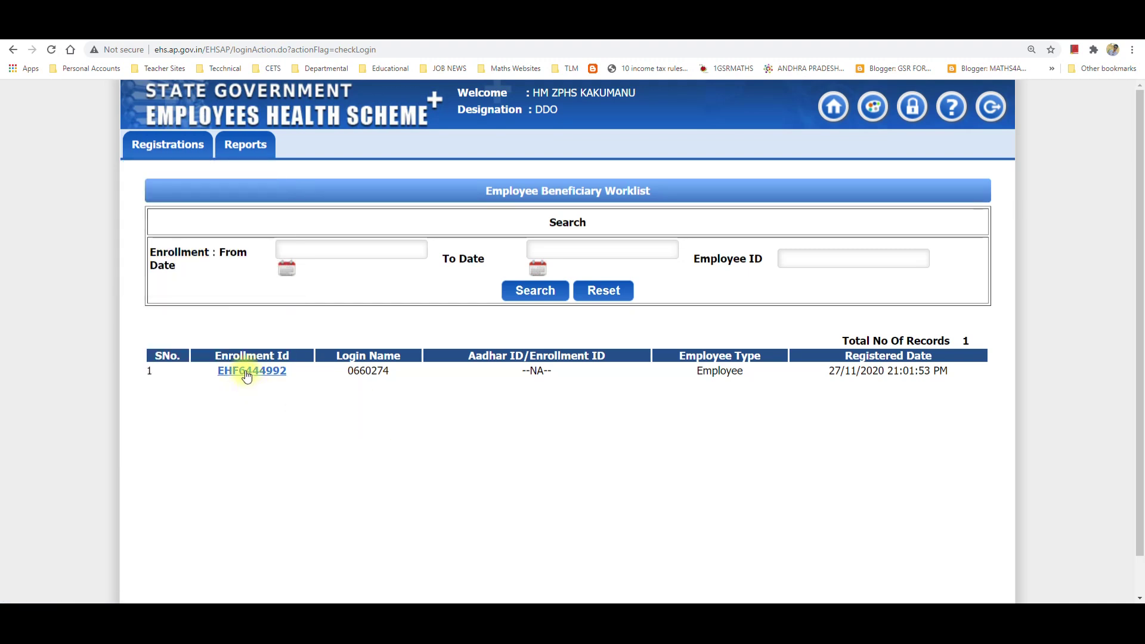
Step: Check the registered date of the pending enrollment and open its beneficiary details in a maximized window
left_click_drag(830, 371, 880, 373)
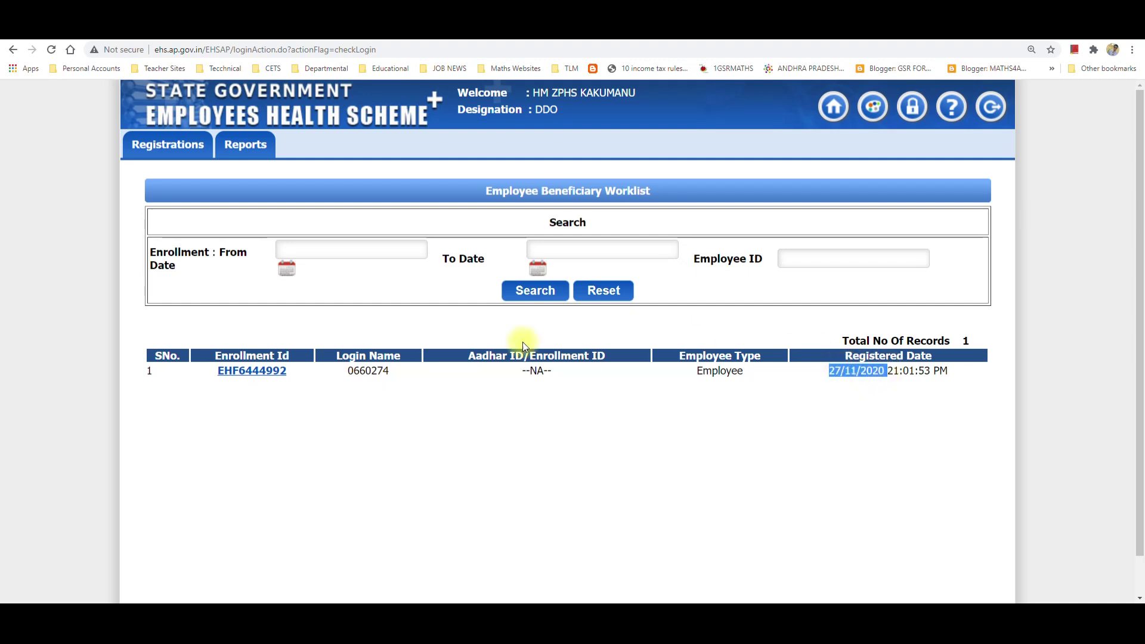
left_click(760, 420)
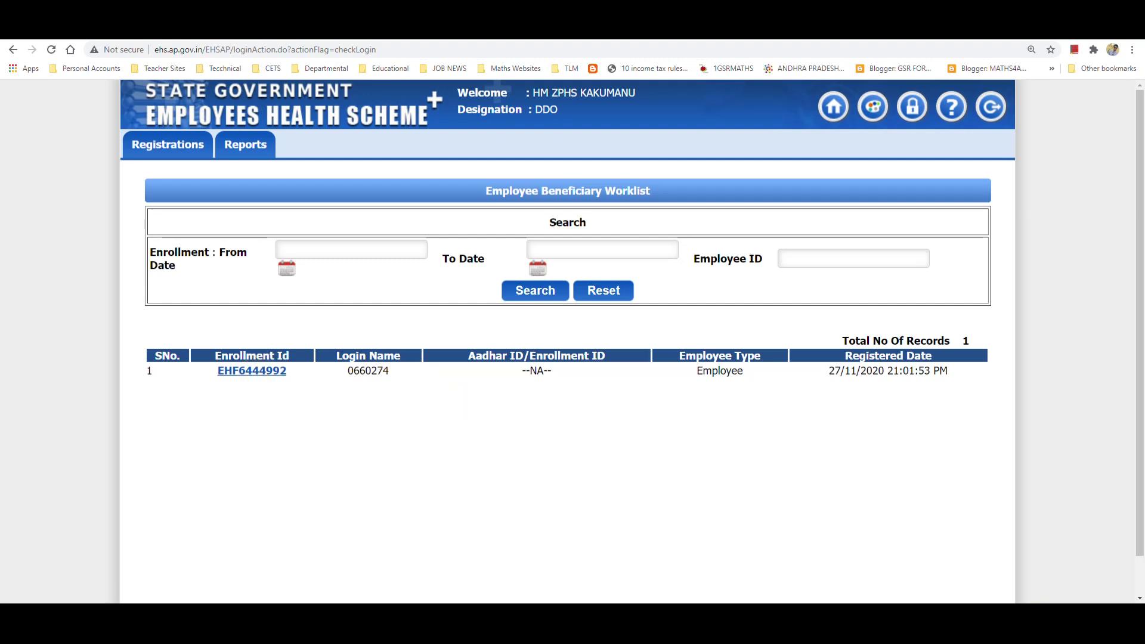
left_click(251, 370)
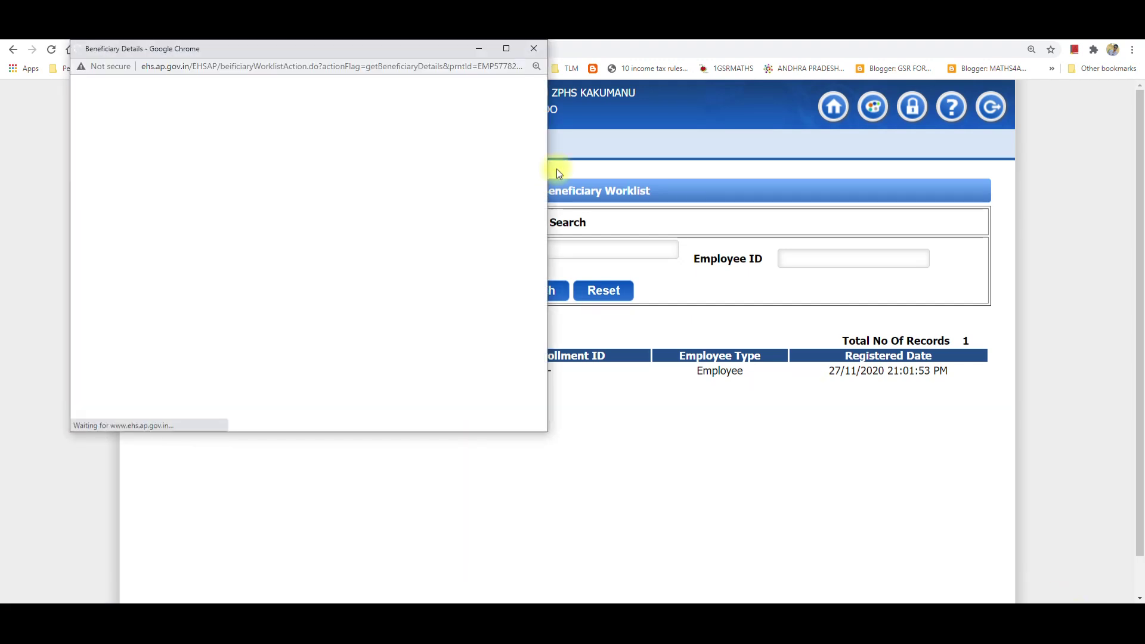
left_click(507, 48)
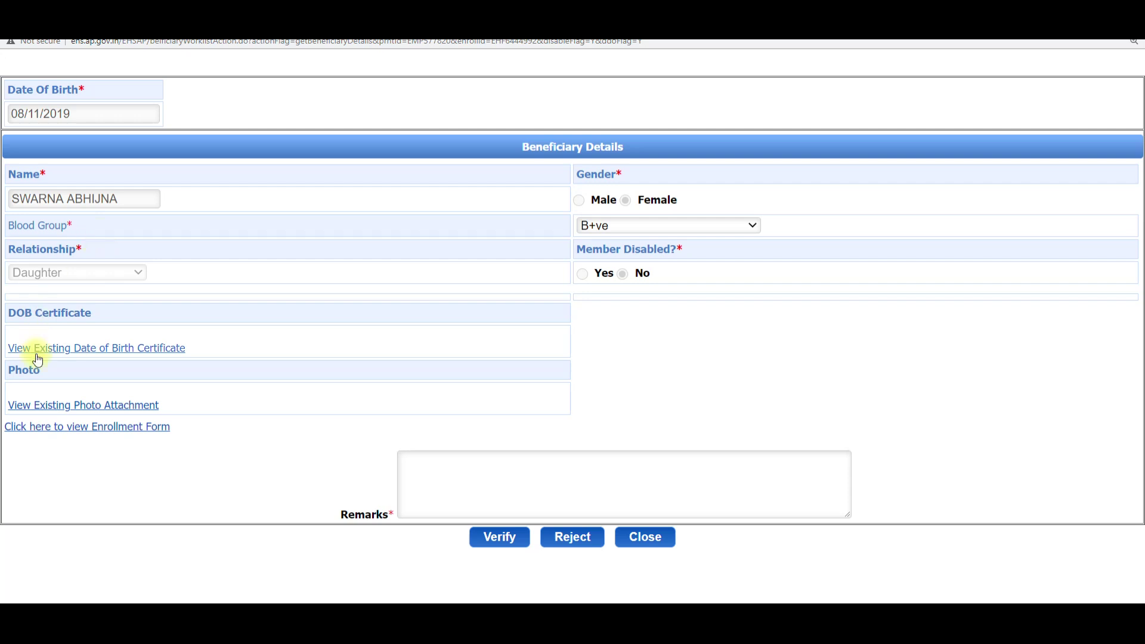
Step: Review the beneficiary's date of birth certificate, photo attachment and the employee's enrollment form
left_click(97, 348)
scroll(215, 224, "down", 2)
scroll(212, 226, "up", 3)
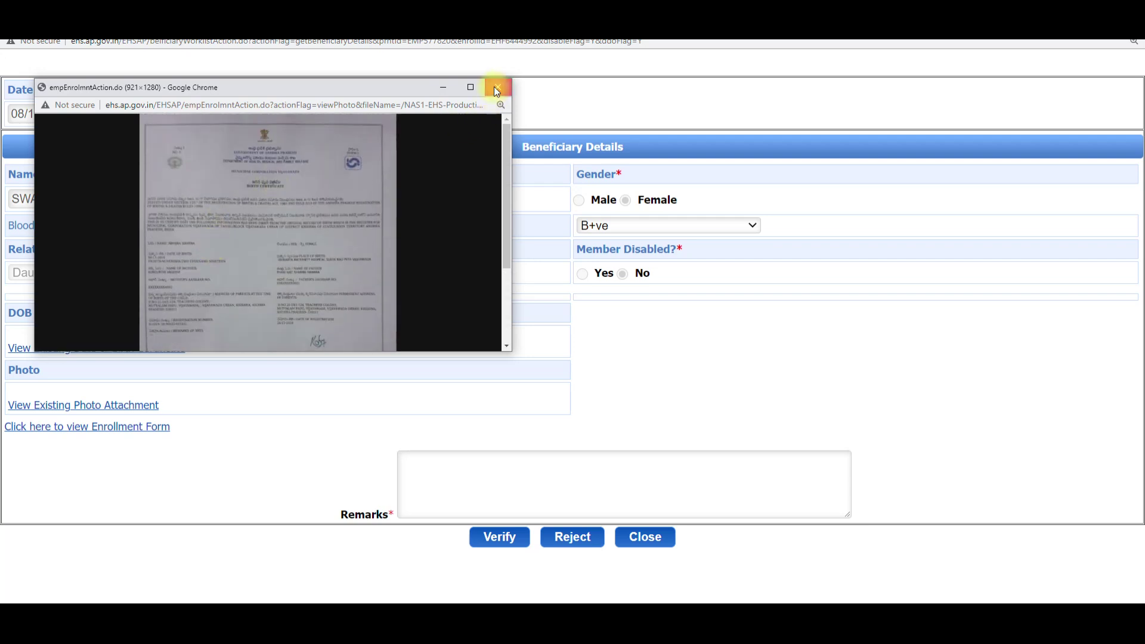
left_click(495, 90)
left_click(95, 406)
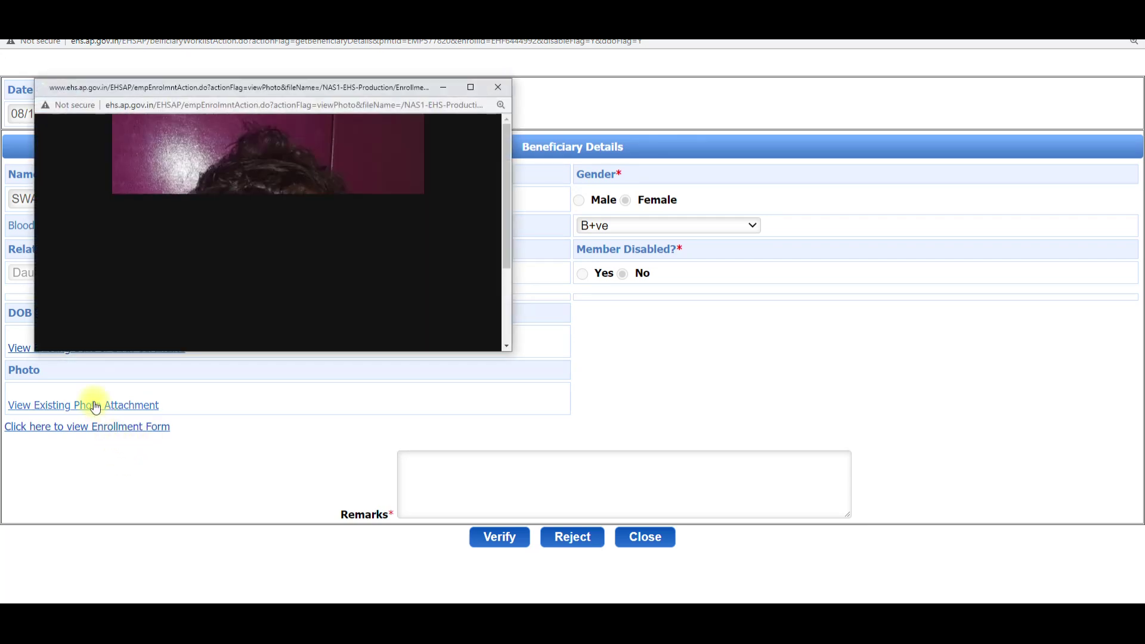
left_click(495, 90)
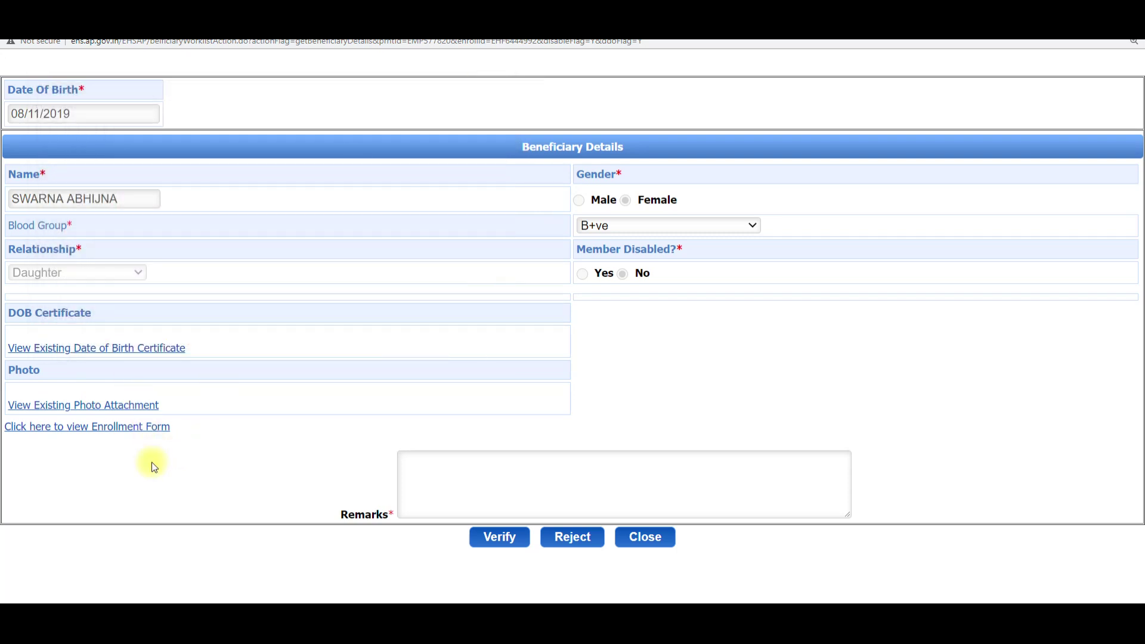
left_click(95, 428)
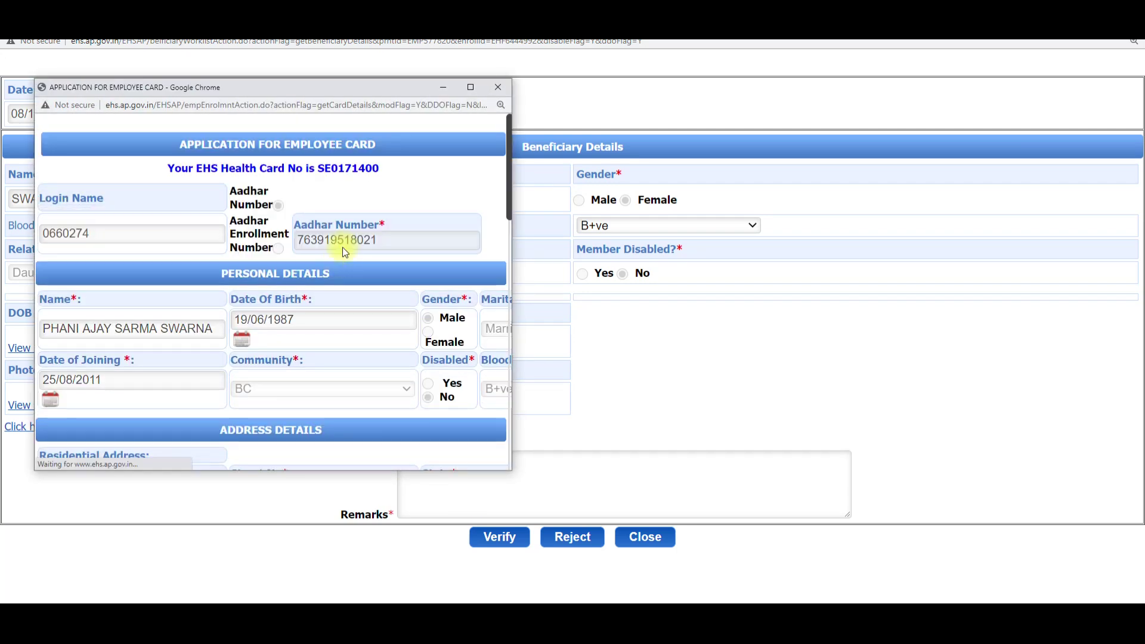
scroll(337, 299, "down", 3)
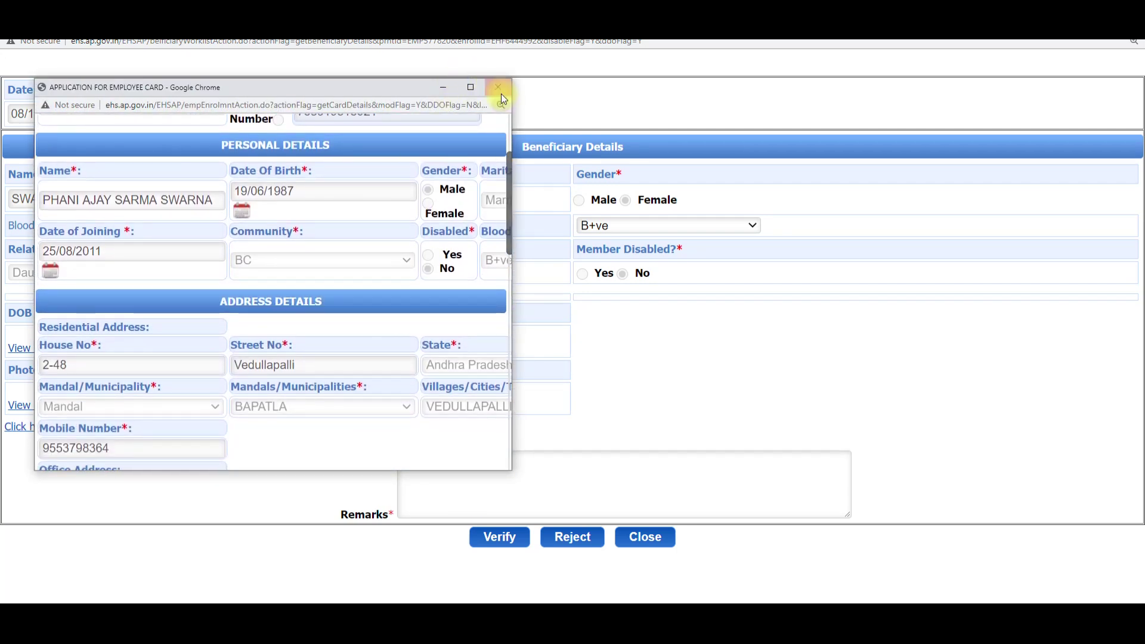
left_click(500, 91)
Step: Enter "VERIFIED AND APROVED" as the remarks for the beneficiary request
left_click(471, 473)
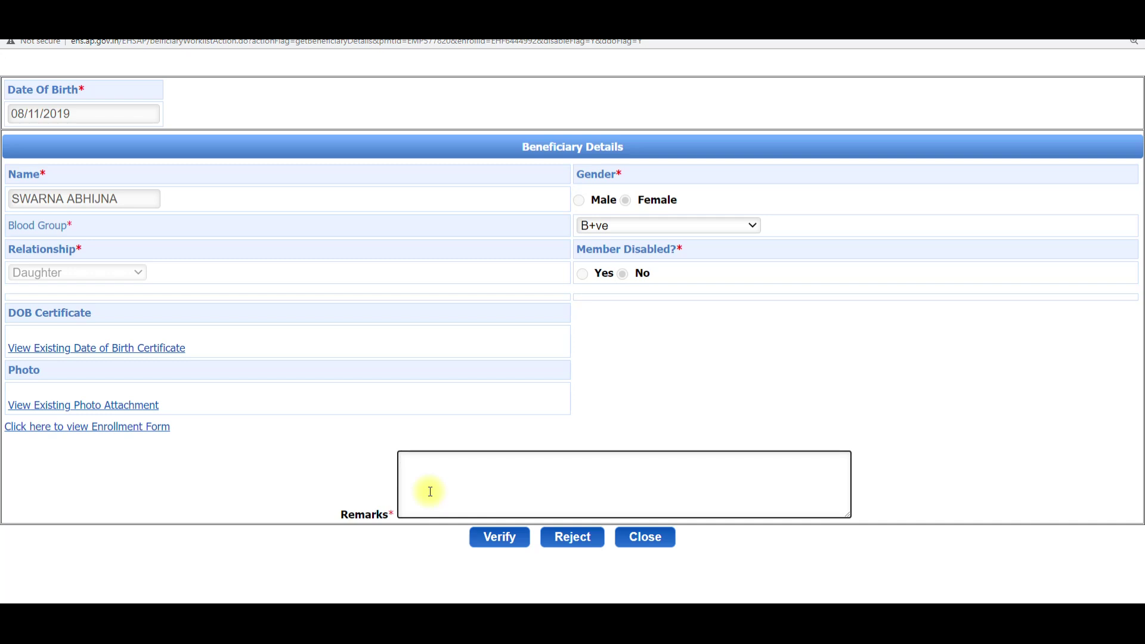
type("apROVED")
left_click_drag(412, 460, 386, 463)
key("BackSpace")
type("APROVED")
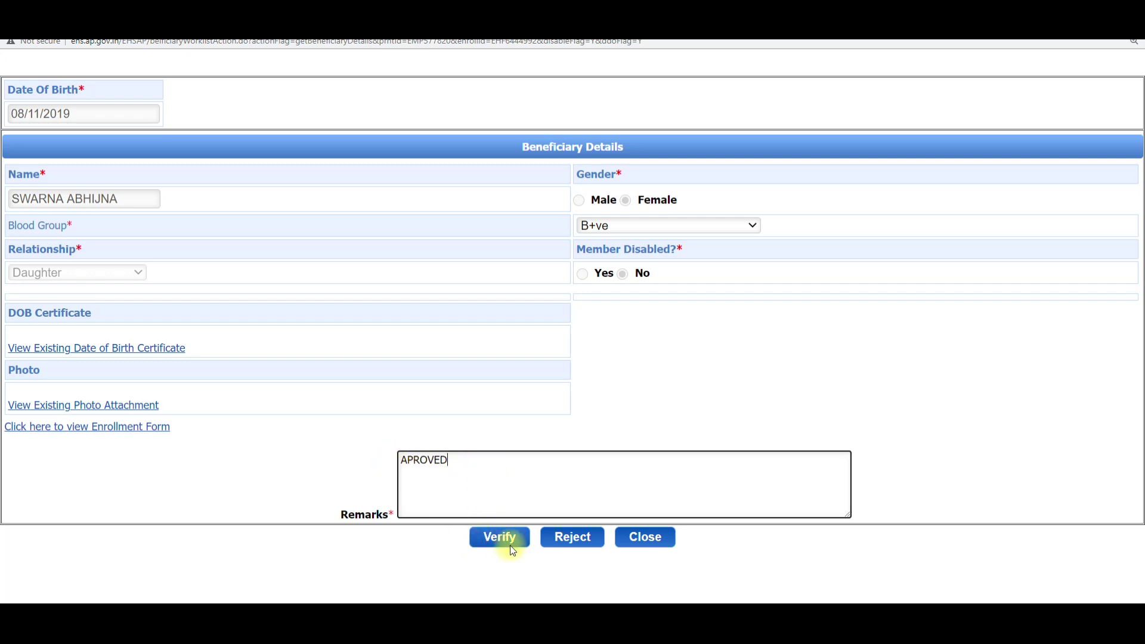
left_click(403, 459)
type("VERIFI")
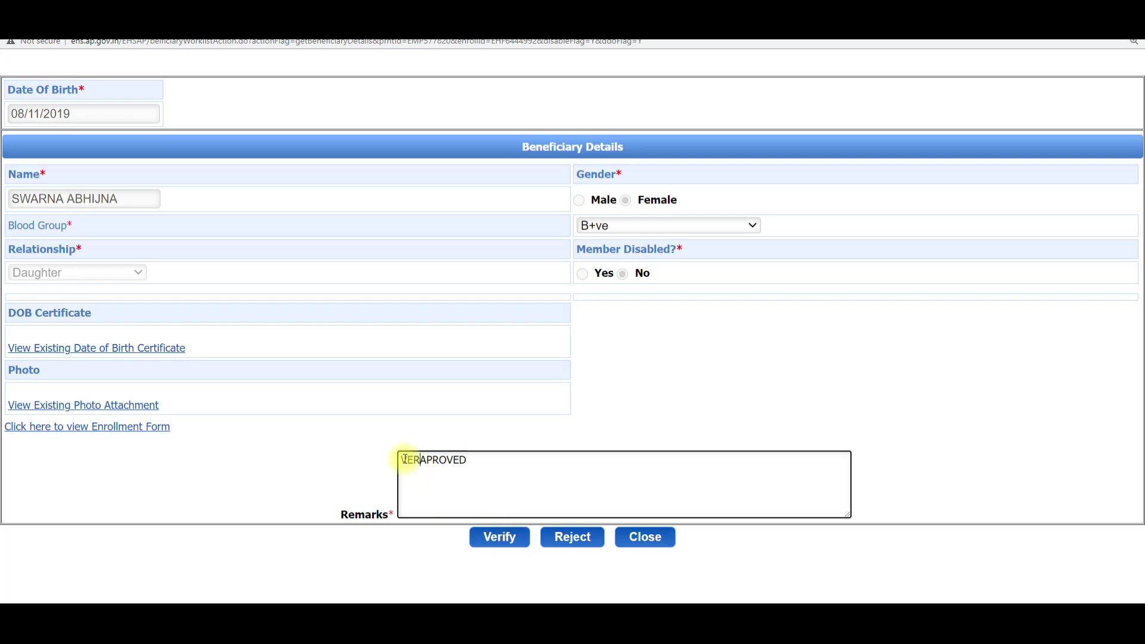
type("ED AND")
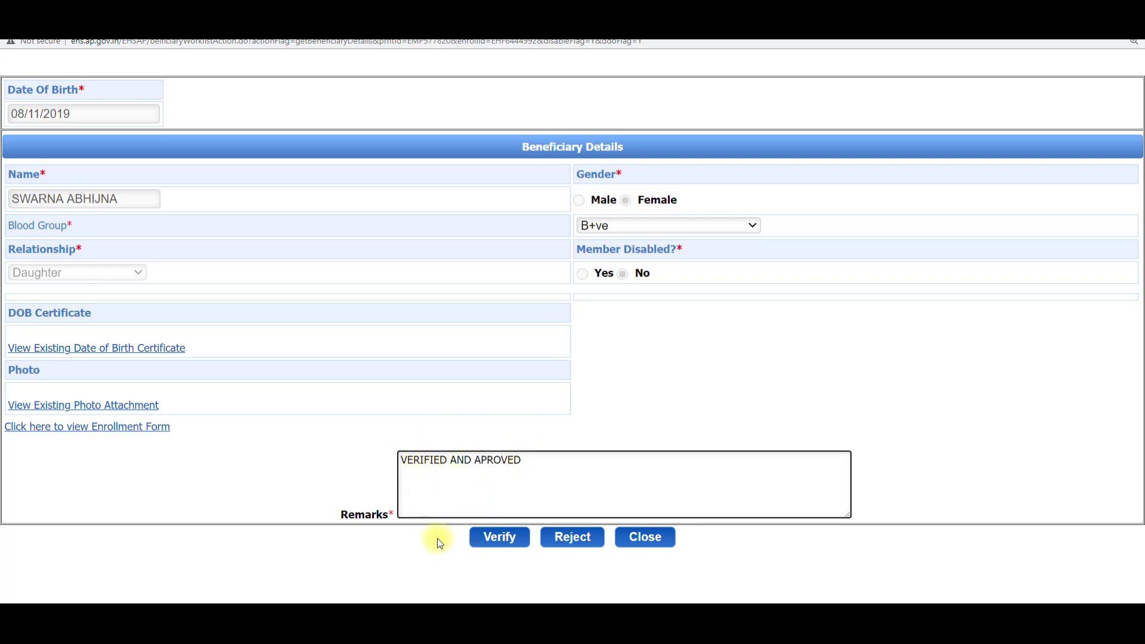
Step: Verify the beneficiary request and confirm the verification
left_click(505, 537)
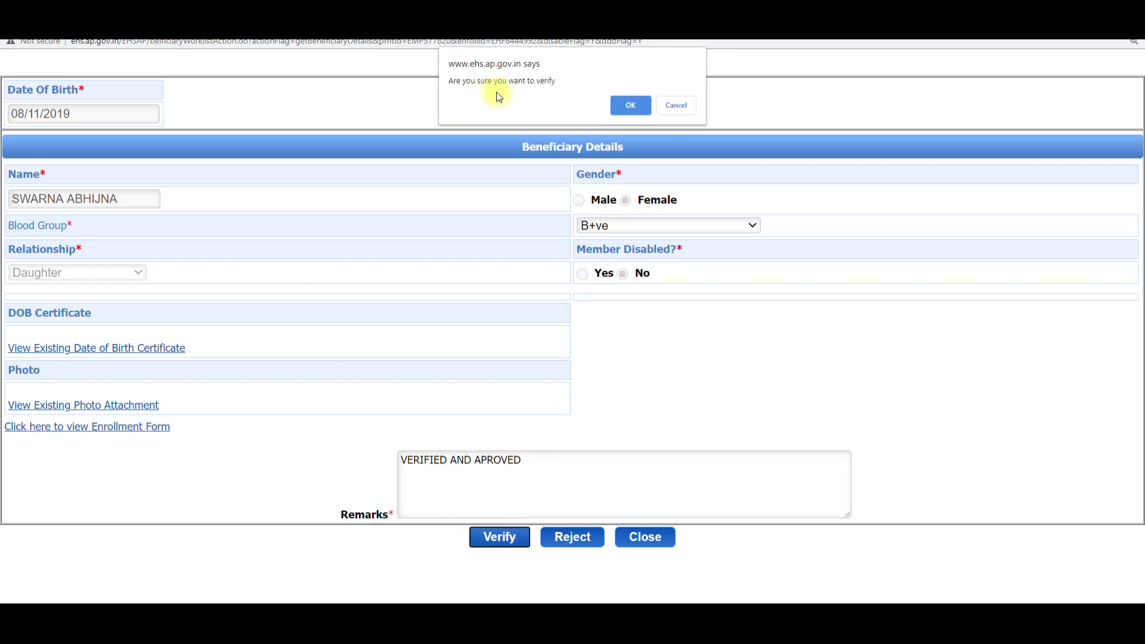
left_click(633, 105)
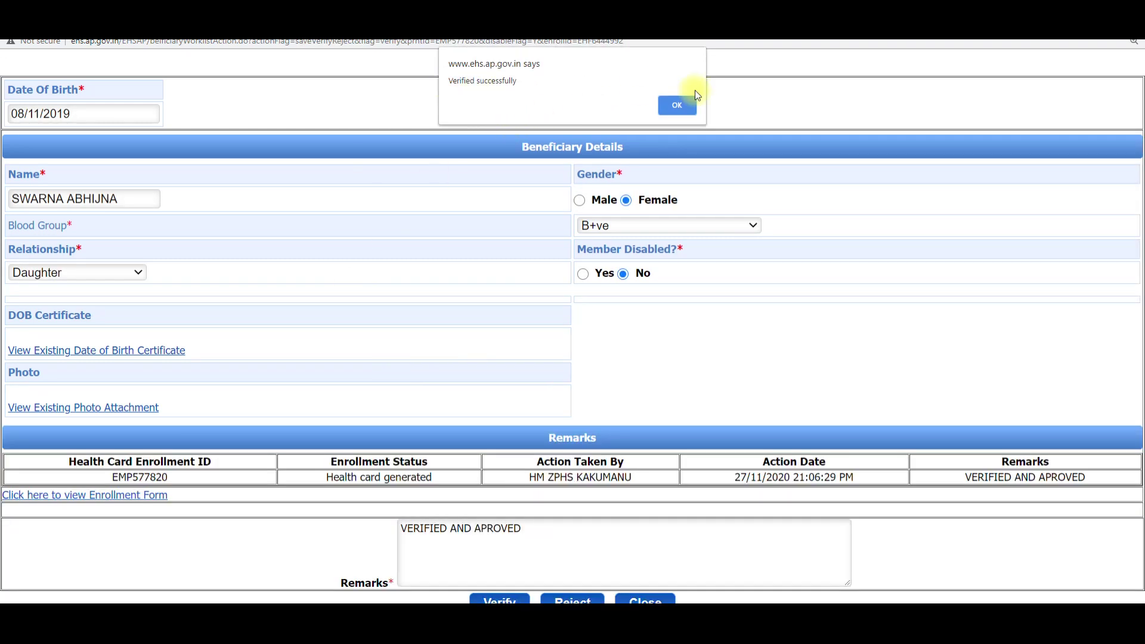
left_click(686, 103)
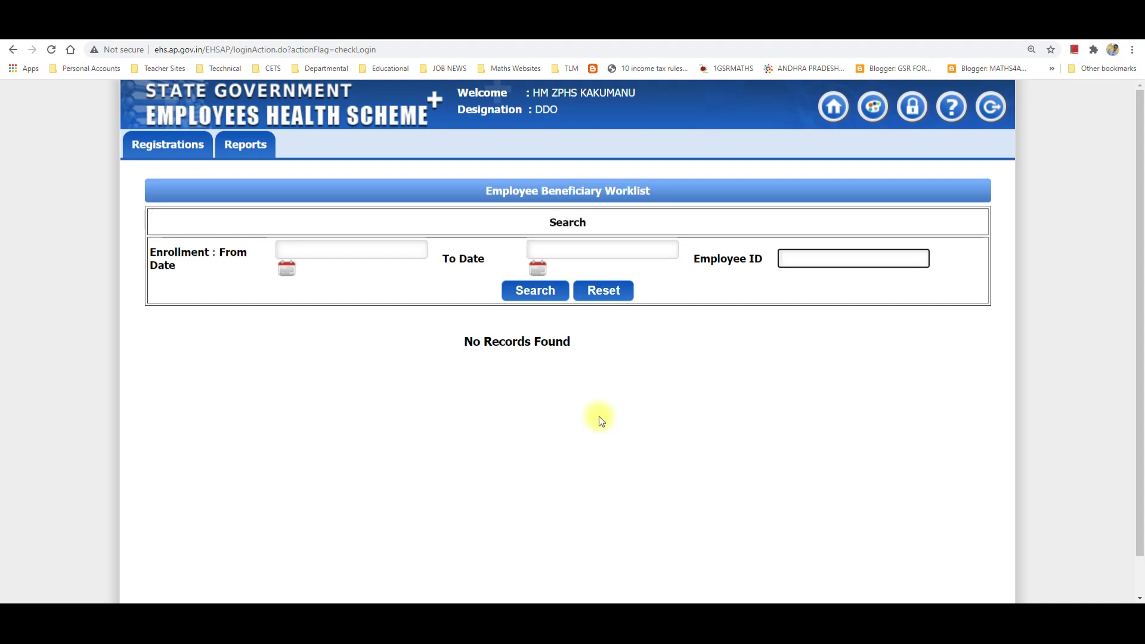
mouse_move(191, 144)
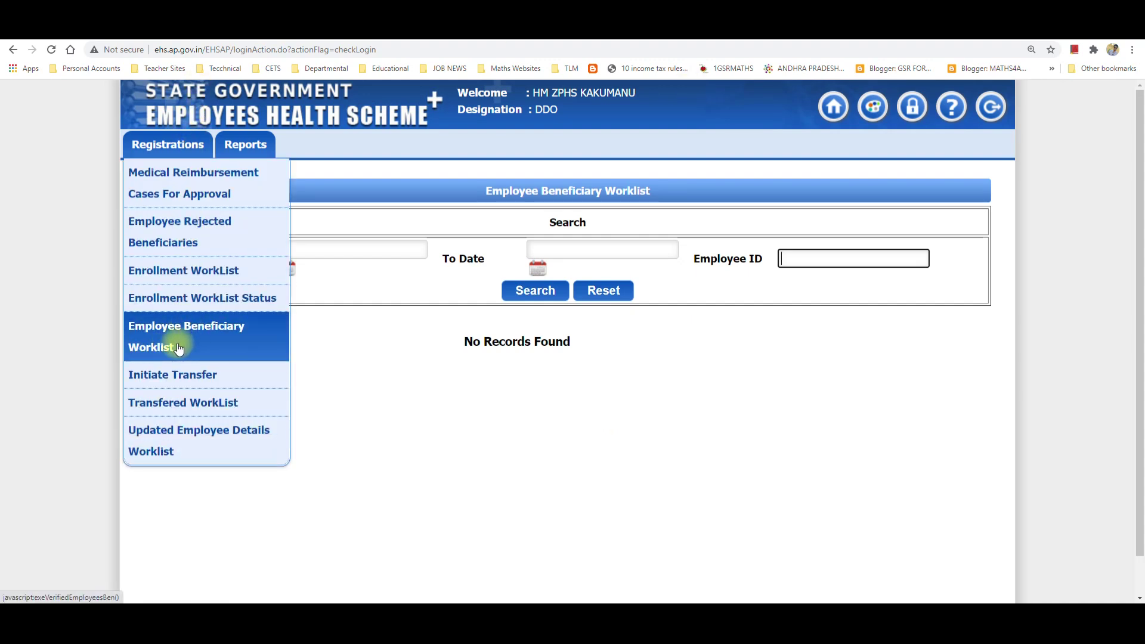